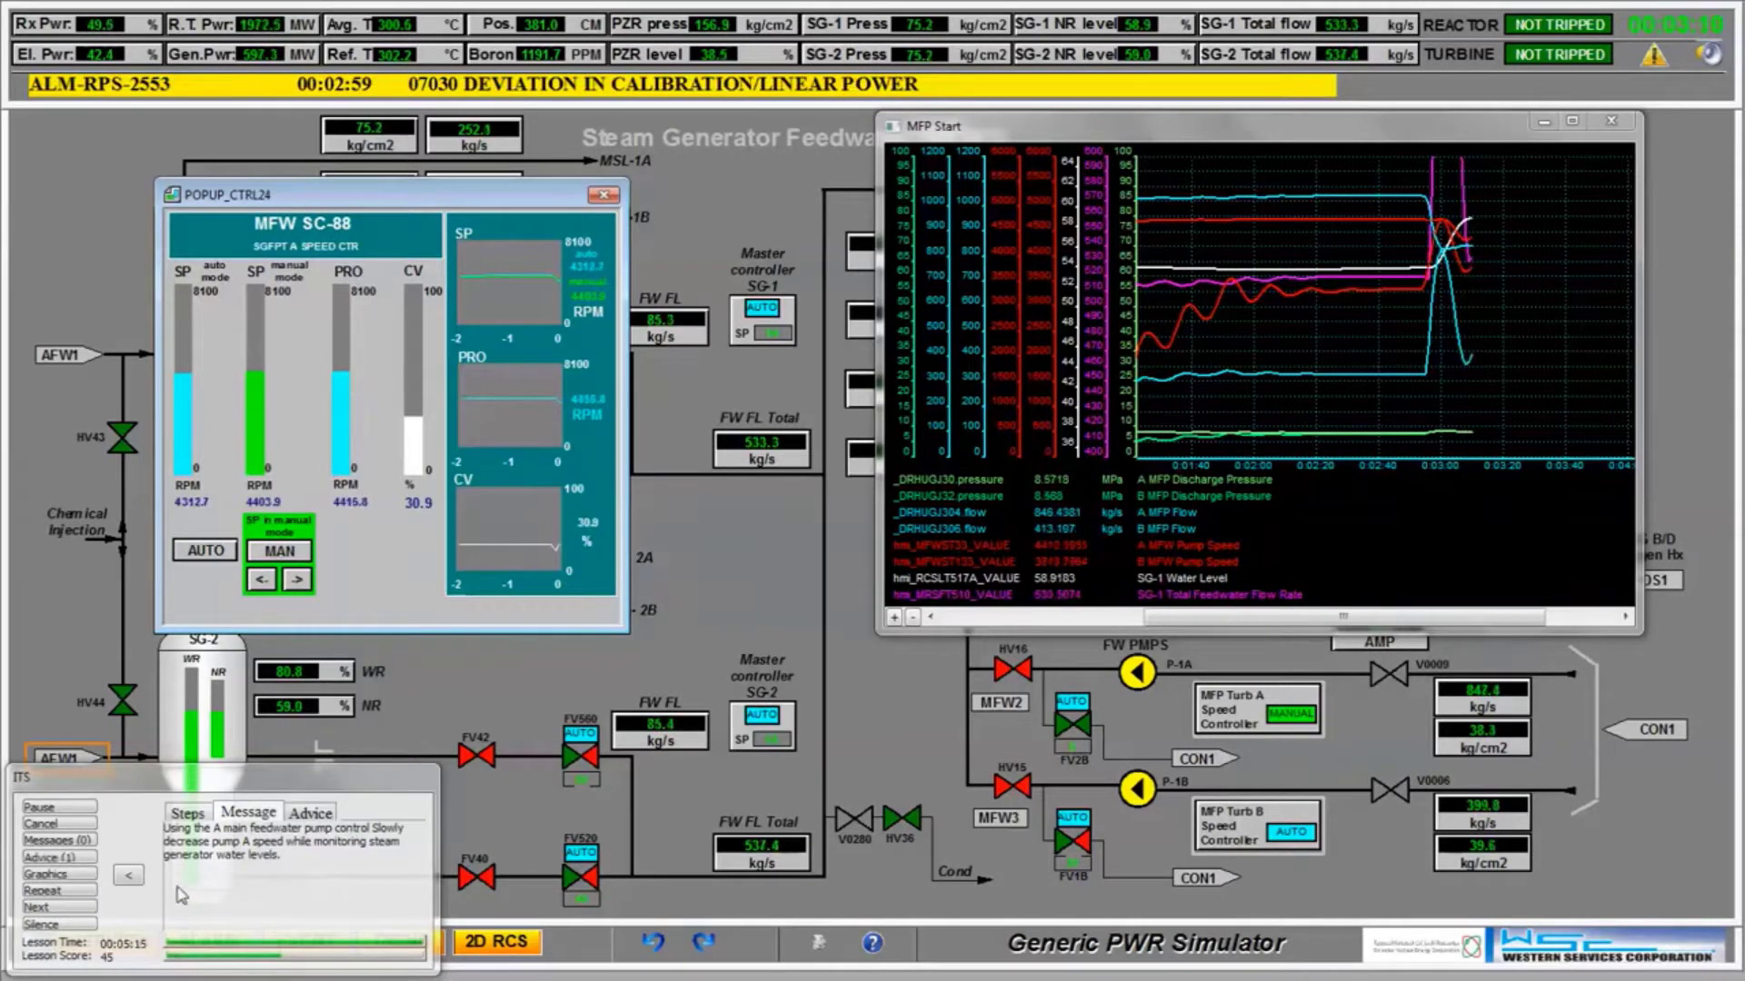
- Bring the ITS lesson tutoring panel forward and dismiss the stray volume menu
{"action": "left_click", "coordinate": [174, 779]}
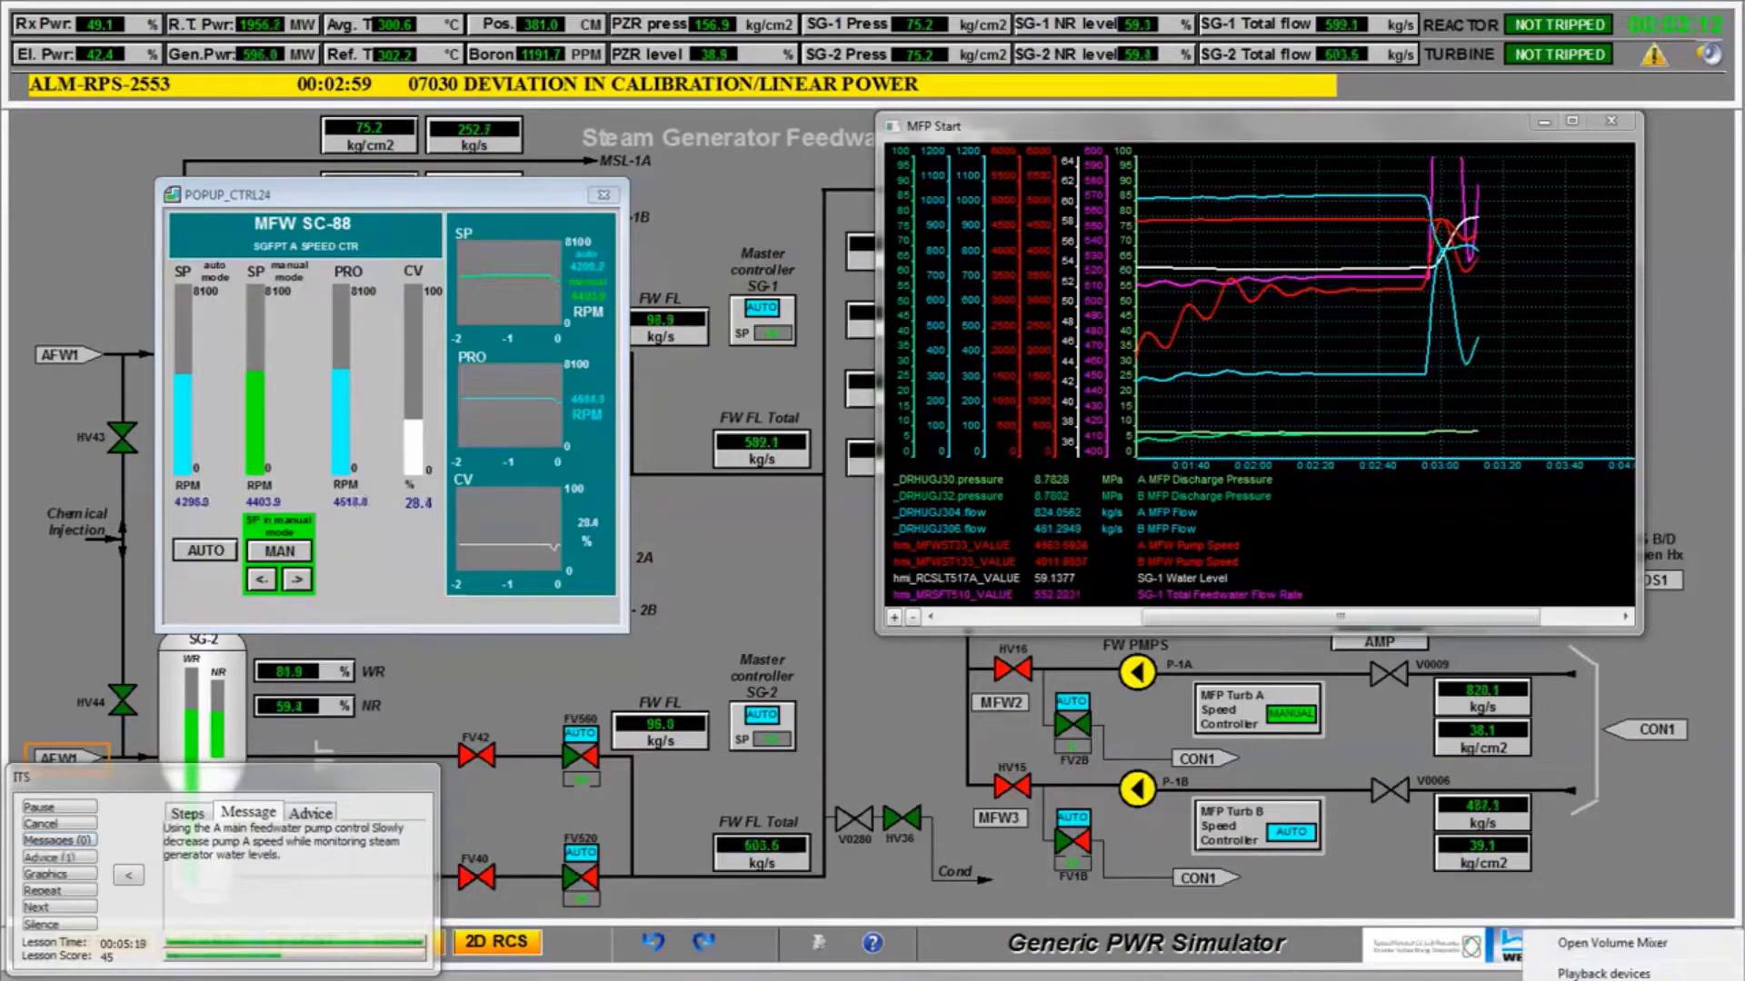
{"action": "key", "text": "Escape"}
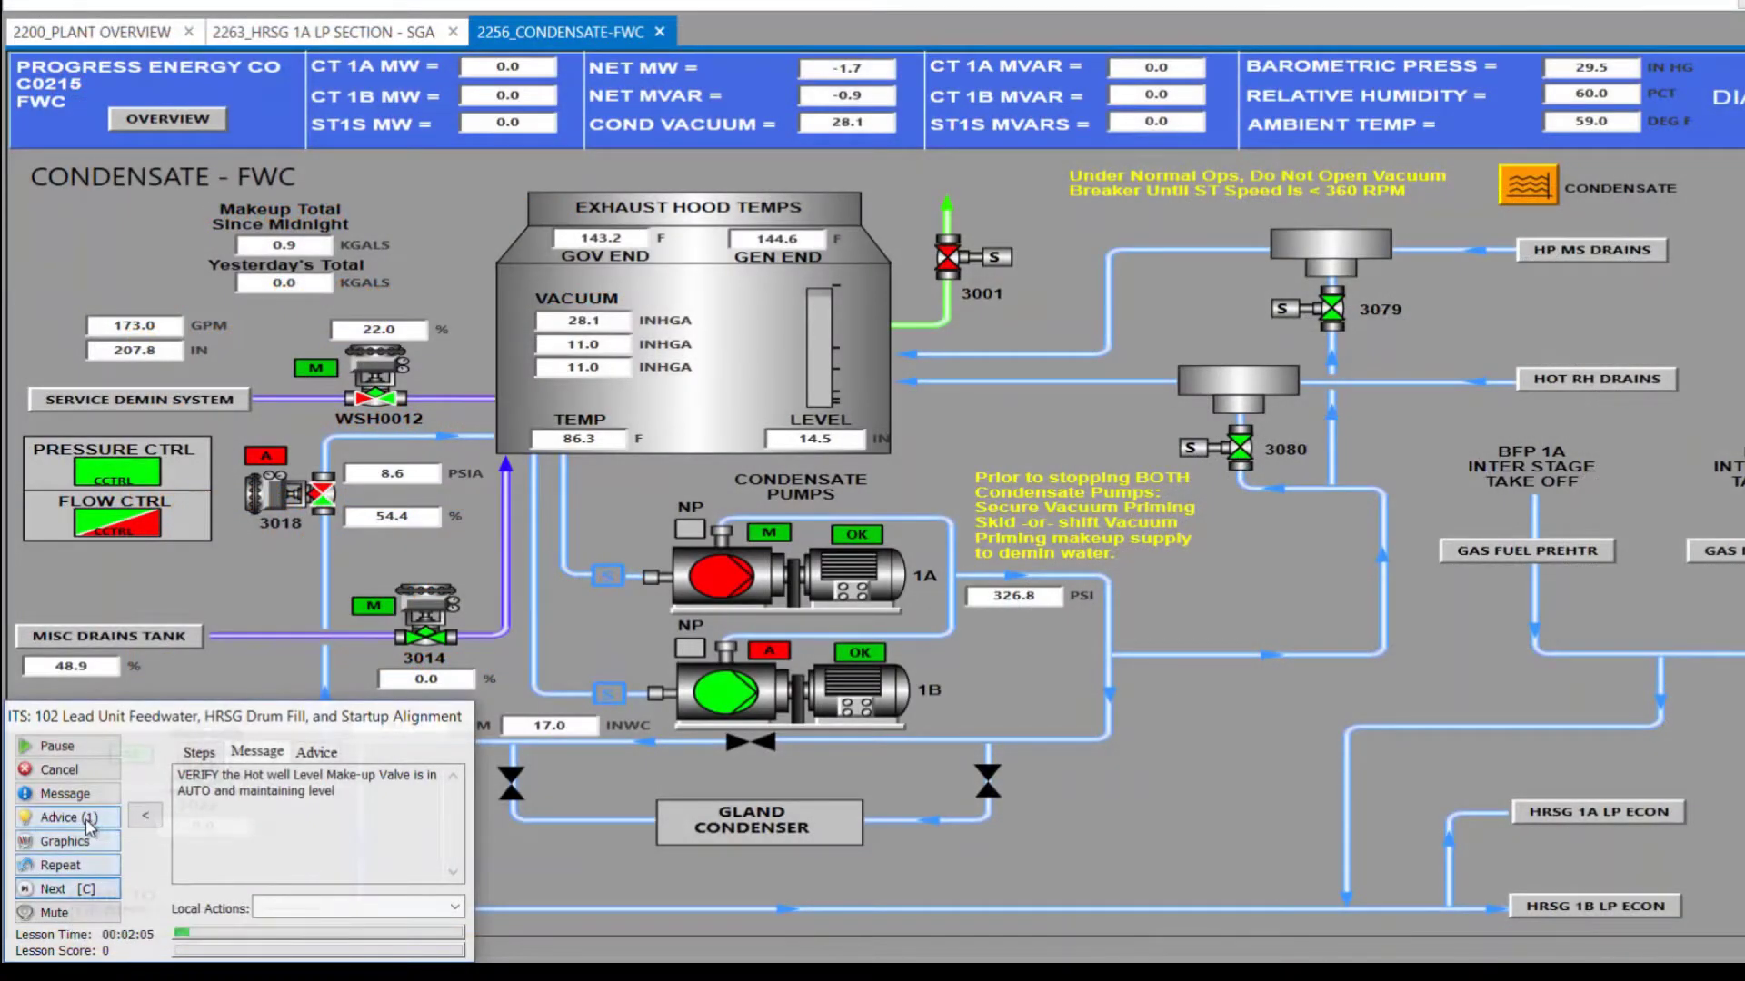
- Open the control faceplate for valve WSH0012
{"action": "double_click", "coordinate": [379, 376]}
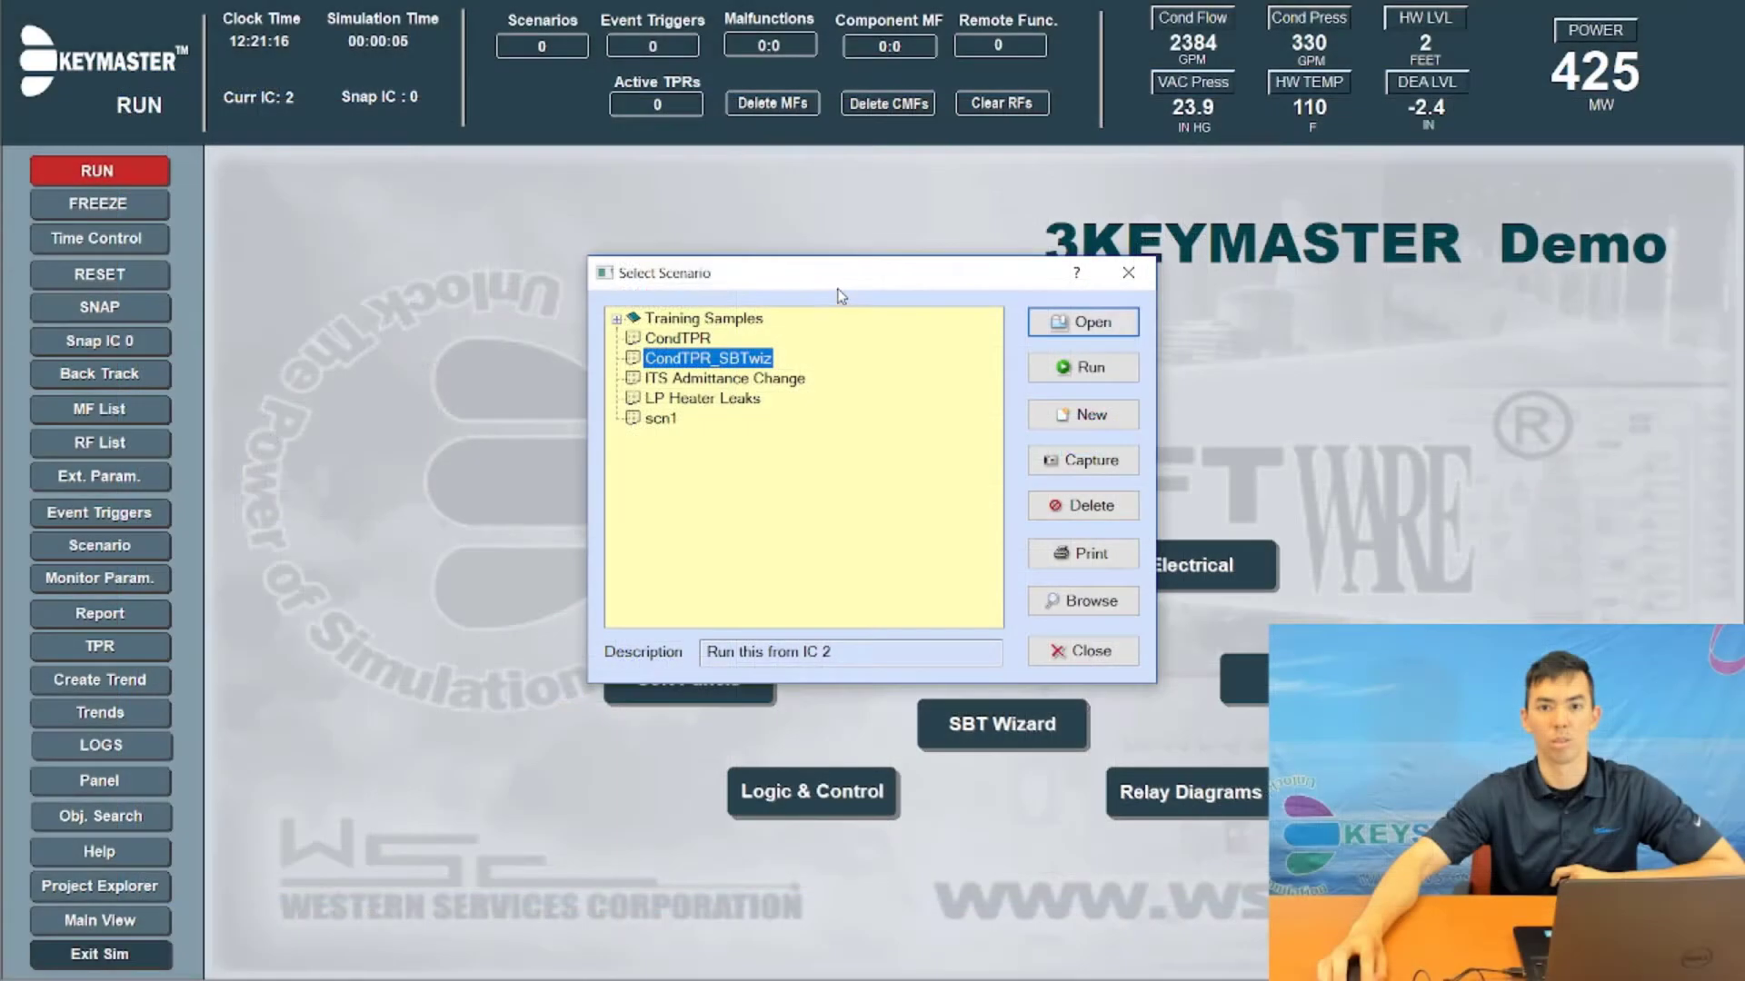
- Open the CondTPR_SBTwiz scenario script, moving the scenario list and script windows aside
{"action": "left_click_drag", "start_coordinate": [889, 274], "coordinate": [584, 282]}
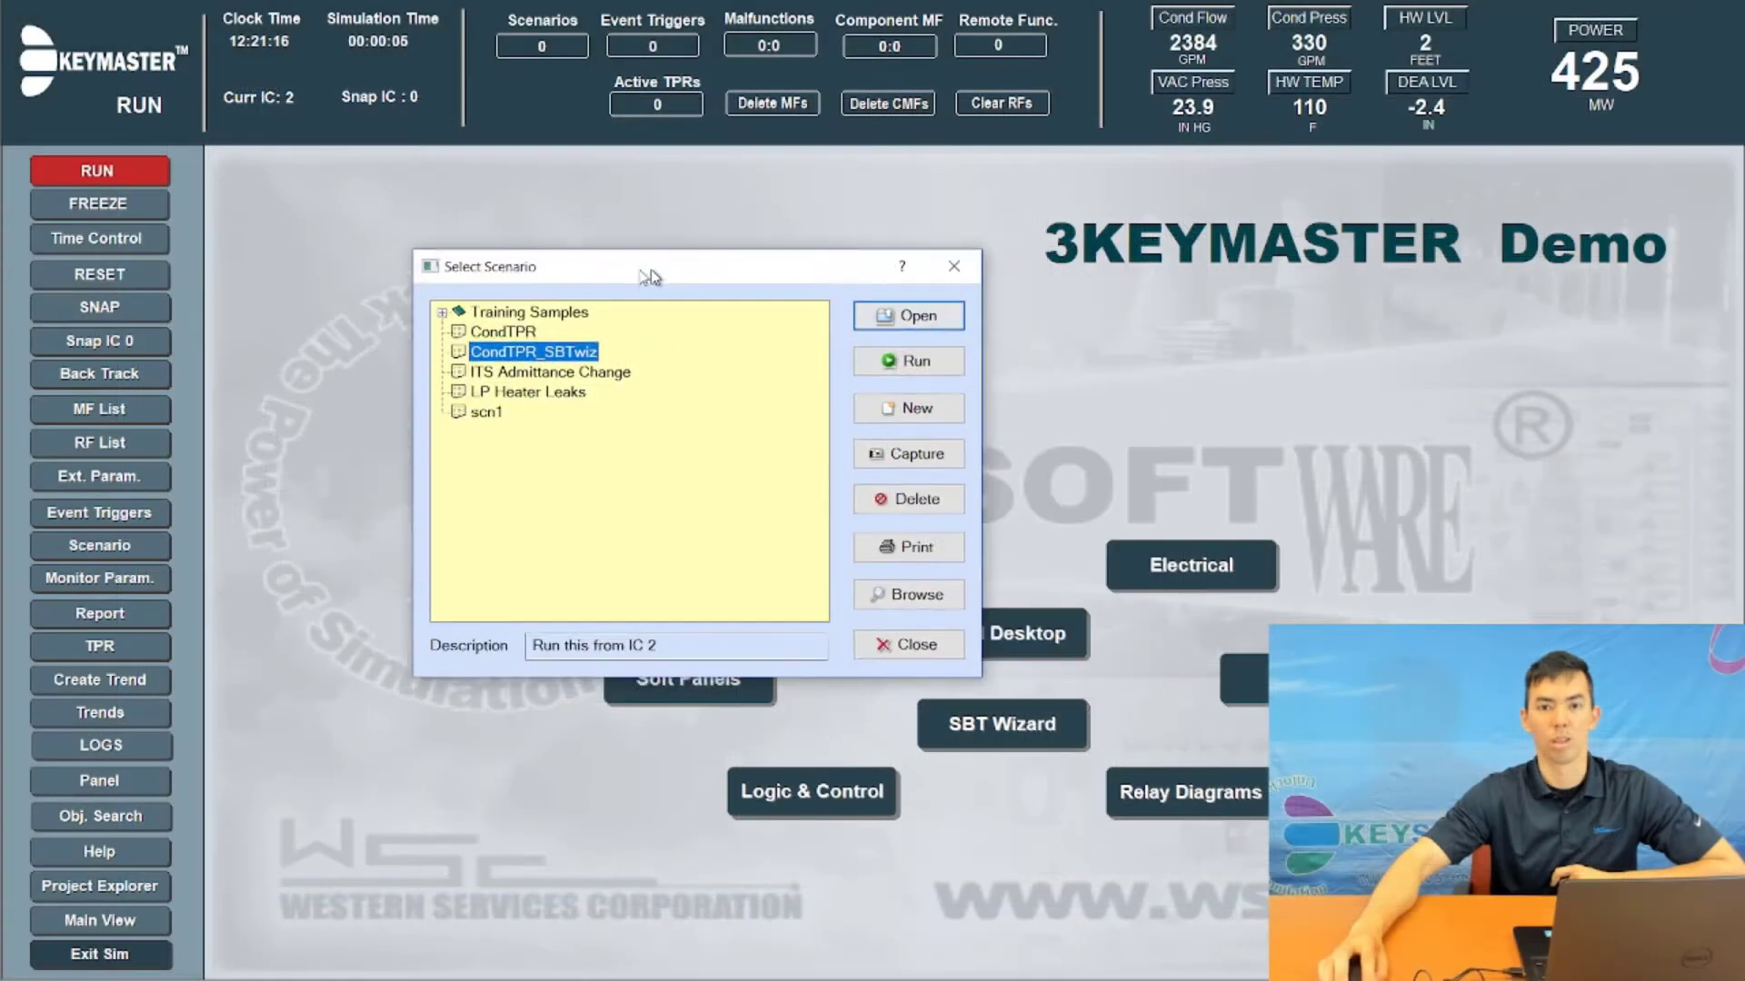
{"action": "left_click", "coordinate": [759, 317]}
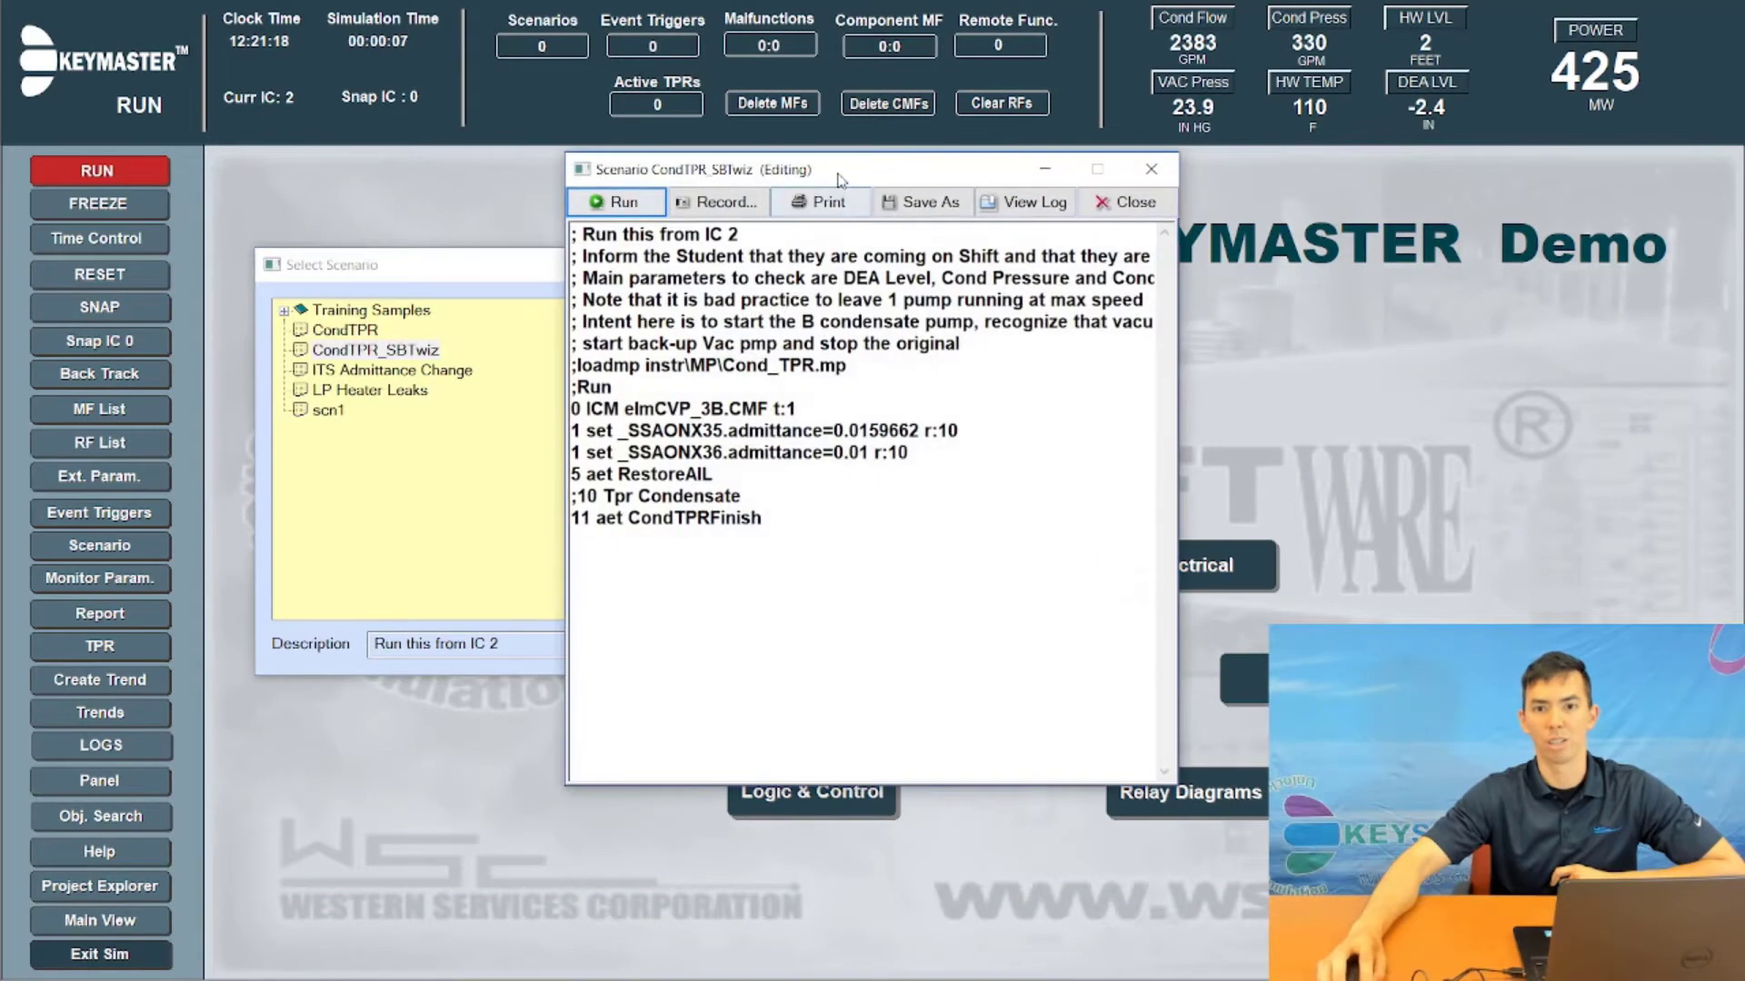
{"action": "left_click_drag", "start_coordinate": [840, 178], "coordinate": [1126, 200]}
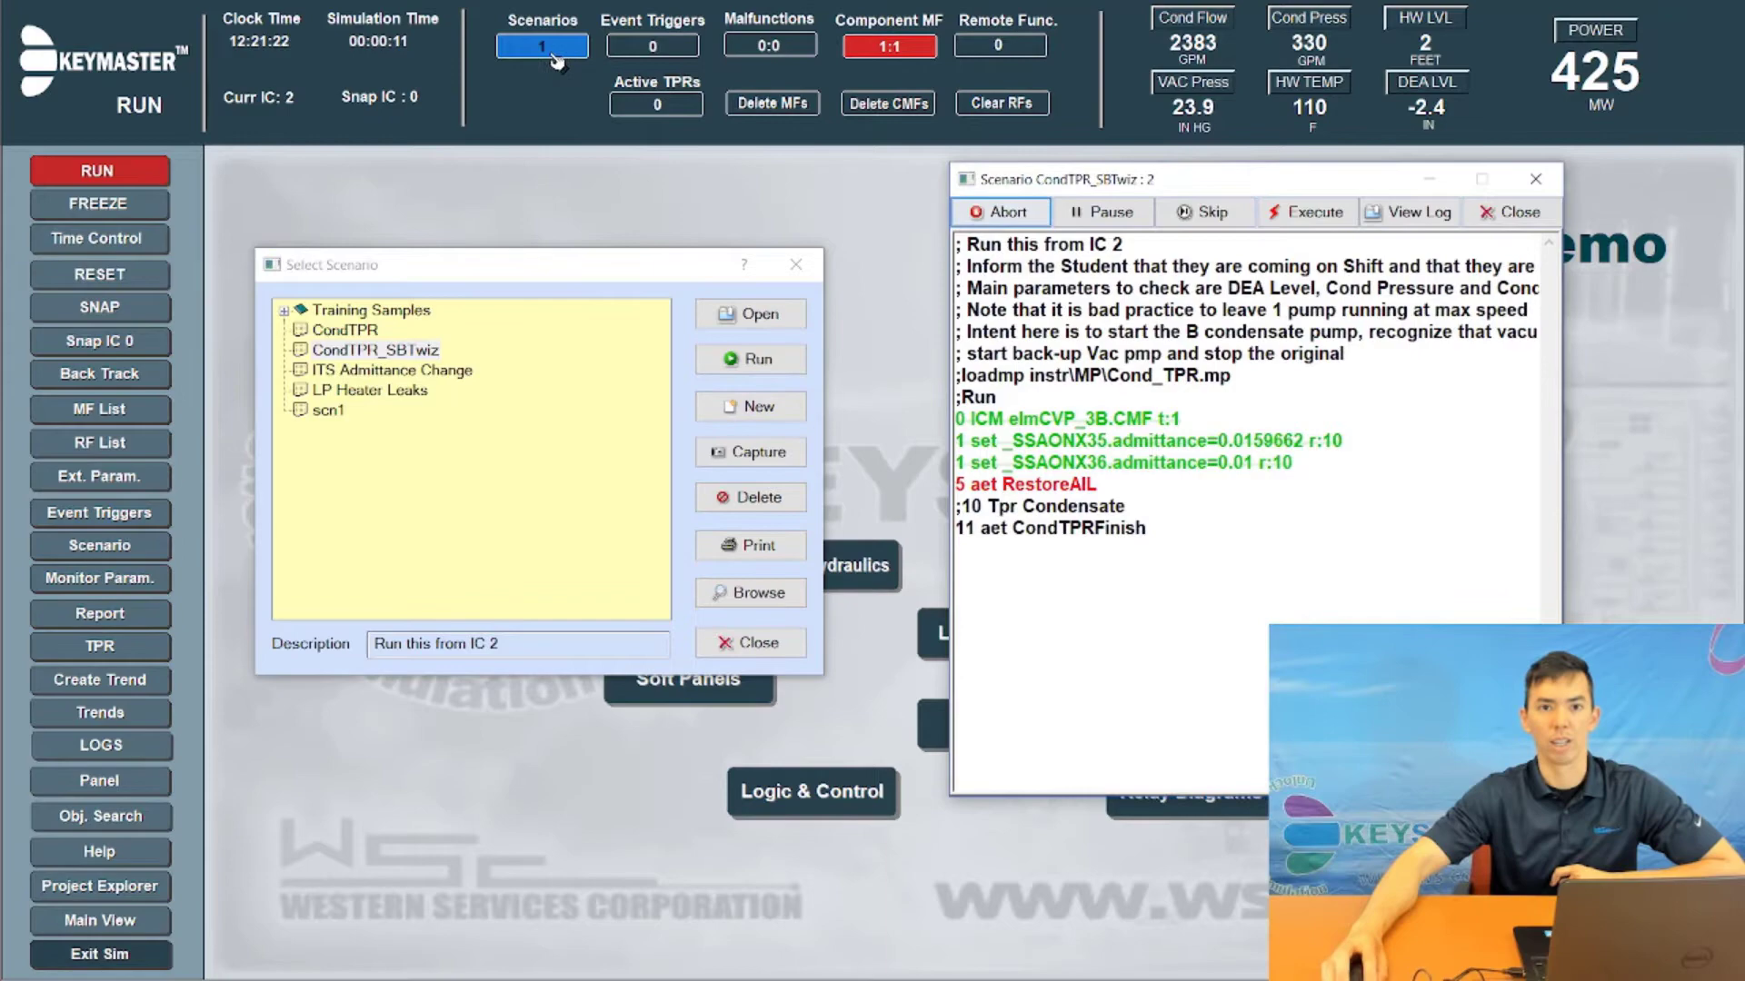
{"action": "left_click_drag", "start_coordinate": [595, 271], "coordinate": [609, 380]}
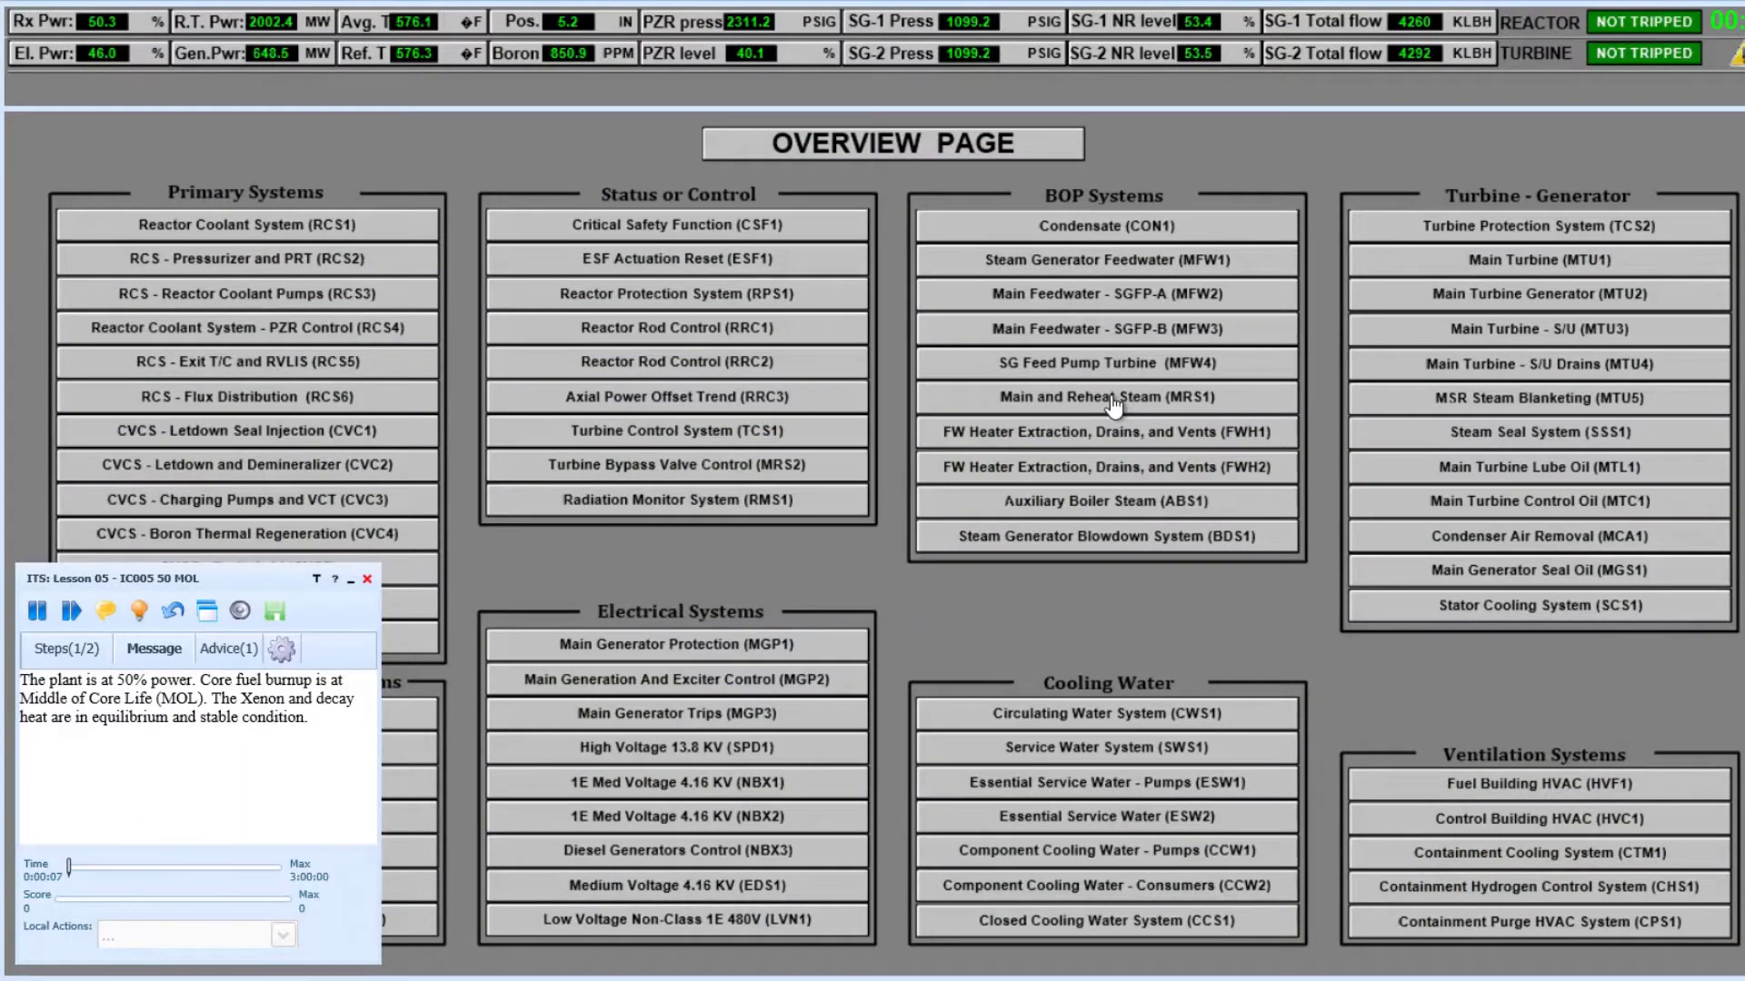
- Show the MRS1 Main Steam diagram, the lesson advice, then the Circulating Water (CWS1) page
{"action": "left_click", "coordinate": [1111, 398]}
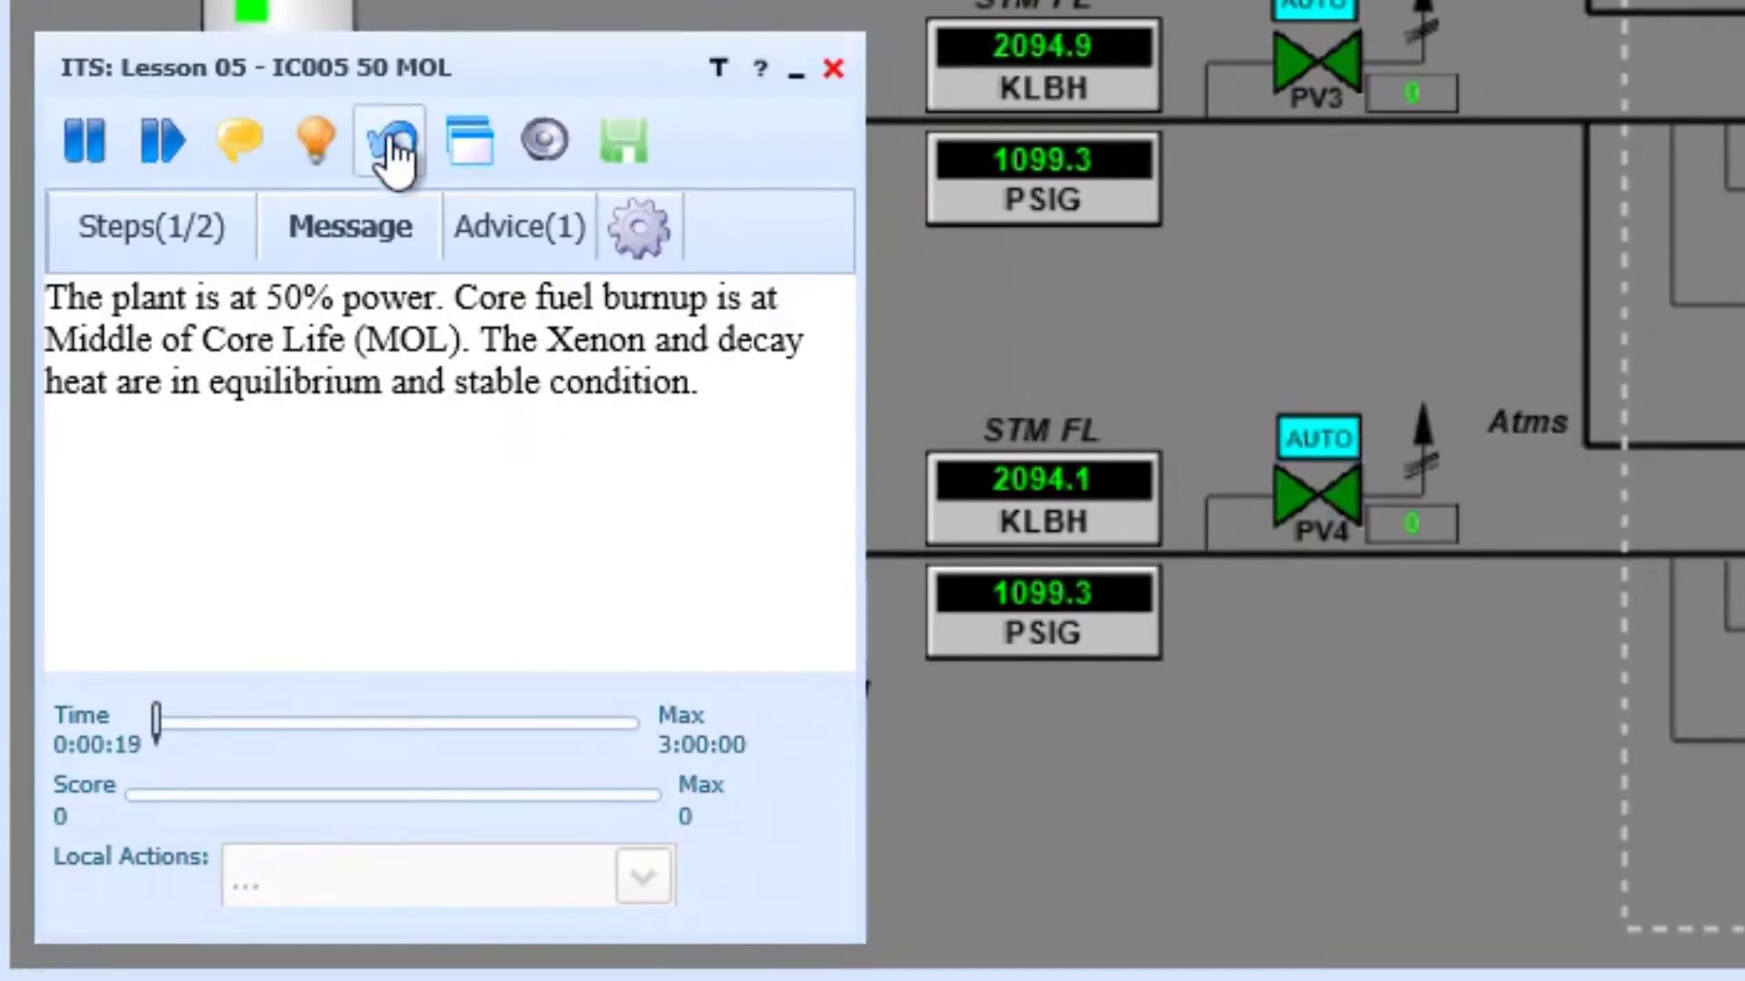
{"action": "left_click", "coordinate": [314, 148]}
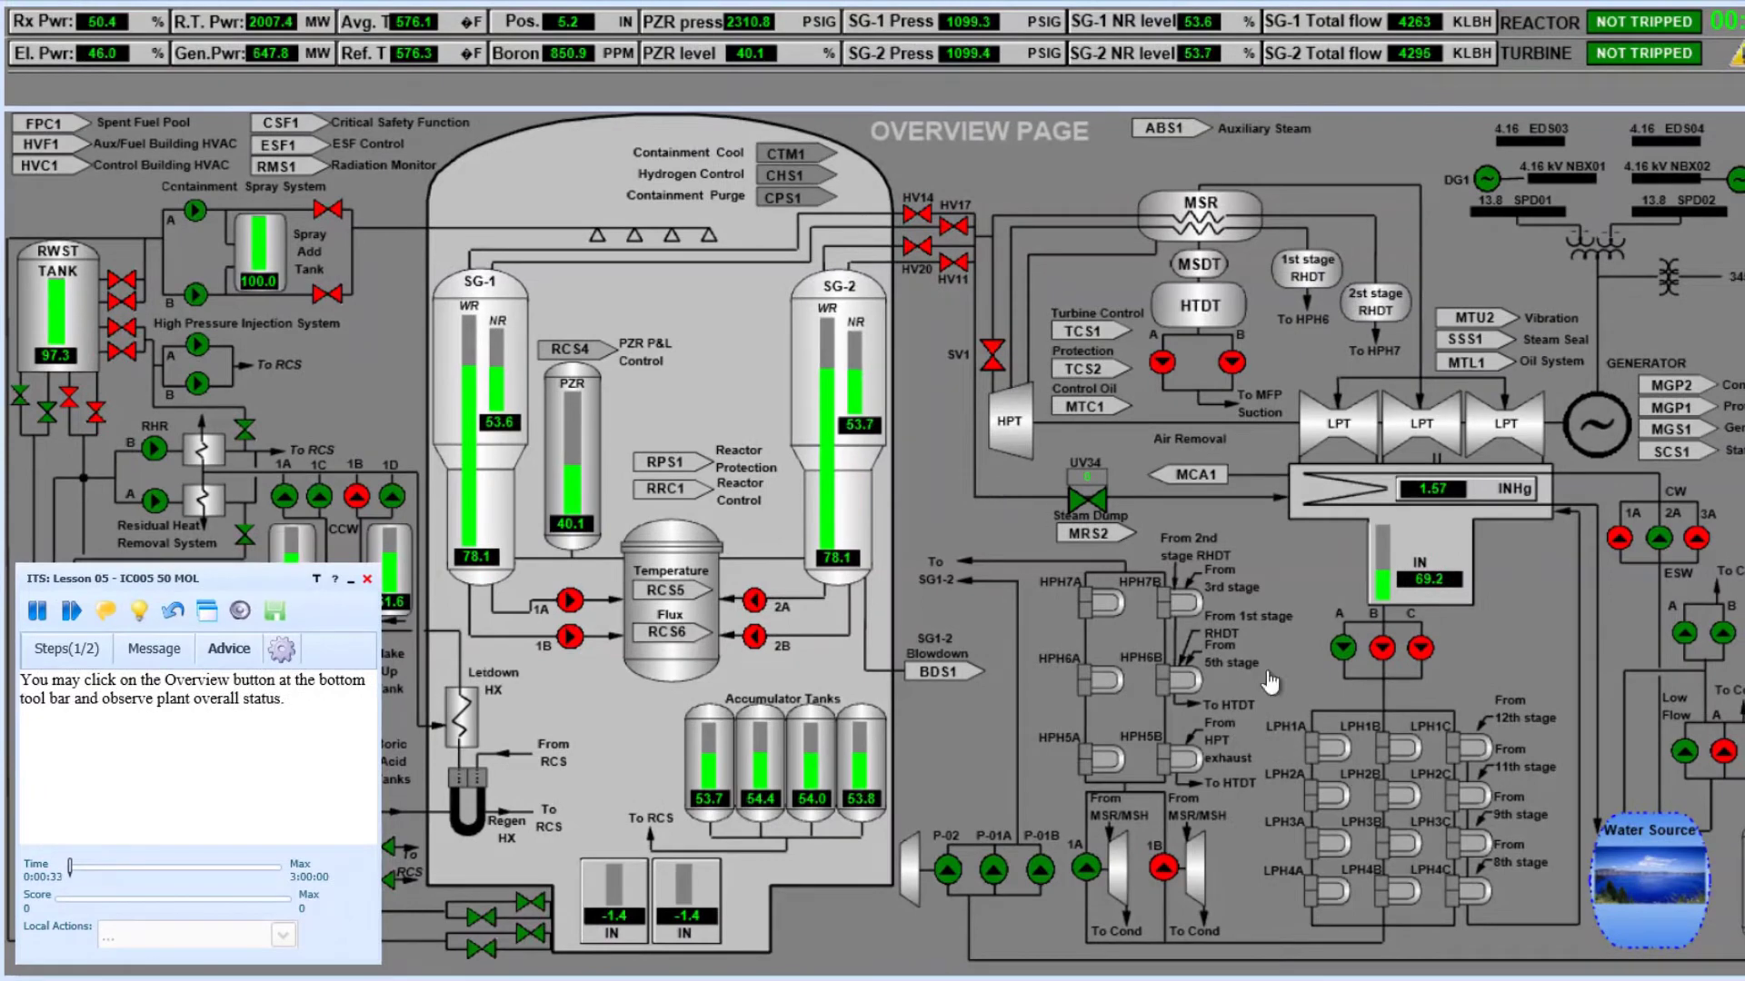
{"action": "left_click", "coordinate": [1660, 879]}
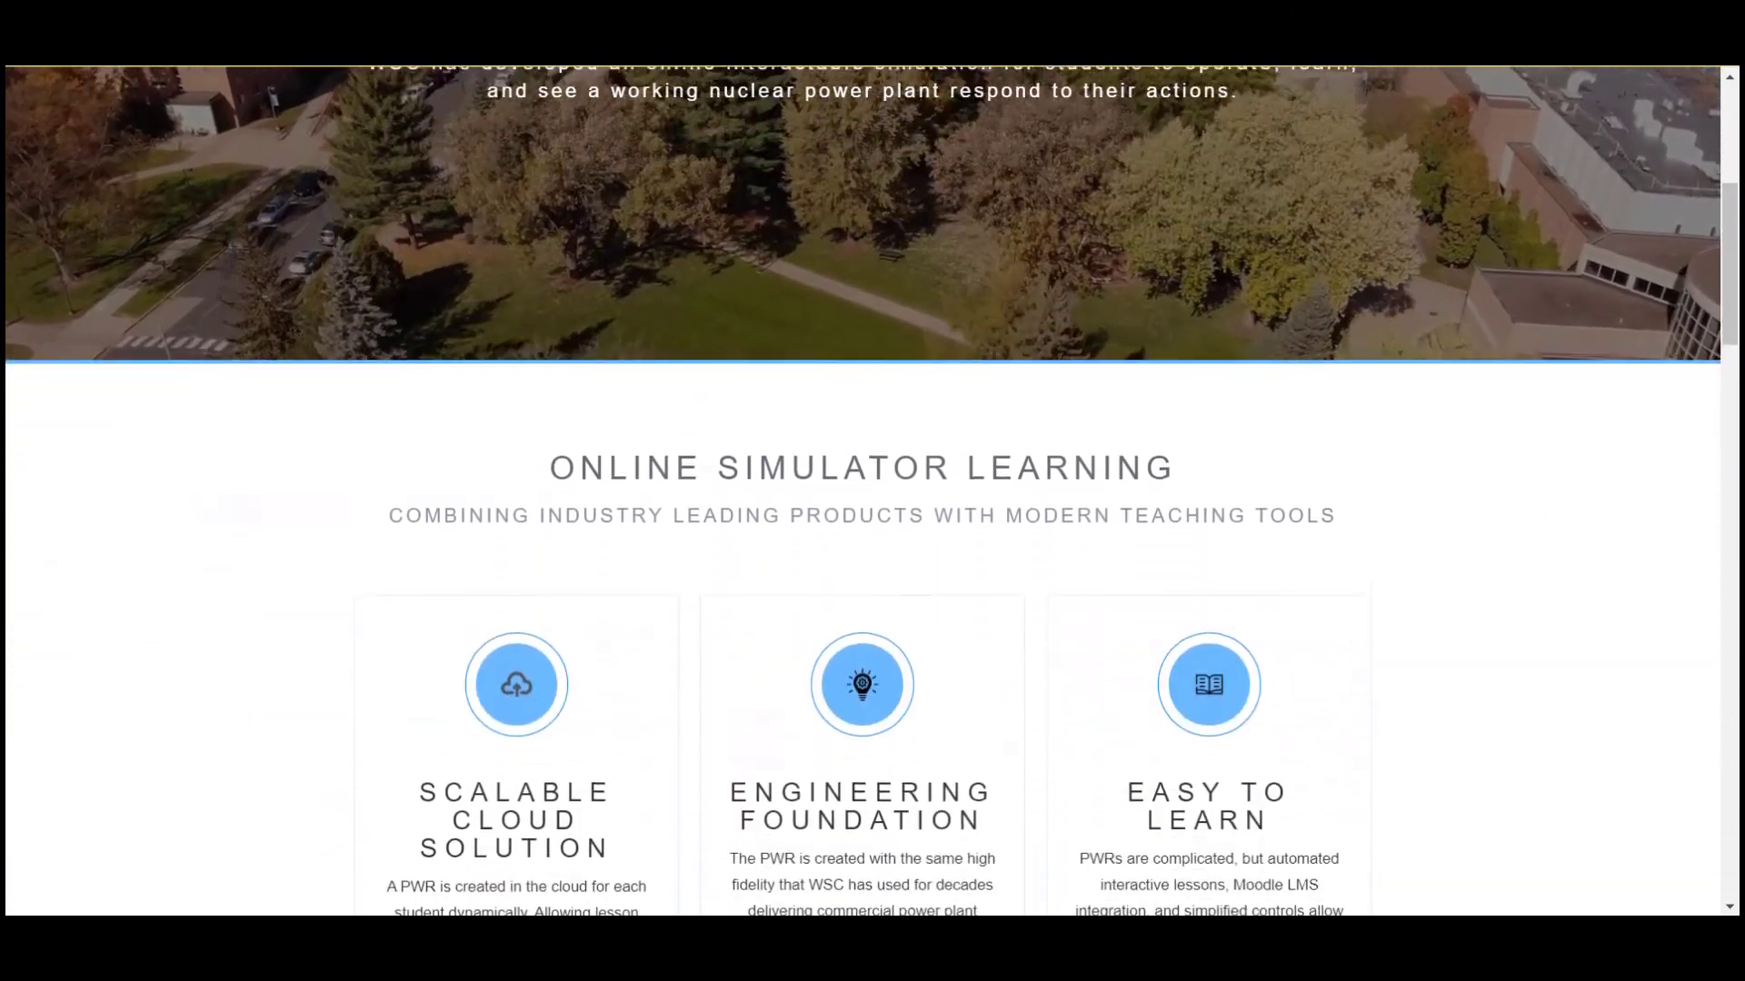
{"action": "scroll", "coordinate": [862, 491], "scroll_direction": "down", "scroll_amount": 1}
{"action": "scroll", "coordinate": [862, 491], "scroll_direction": "down", "scroll_amount": 1}
{"action": "scroll", "coordinate": [862, 490], "scroll_direction": "down", "scroll_amount": 1}
{"action": "scroll", "coordinate": [862, 492], "scroll_direction": "down", "scroll_amount": 1}
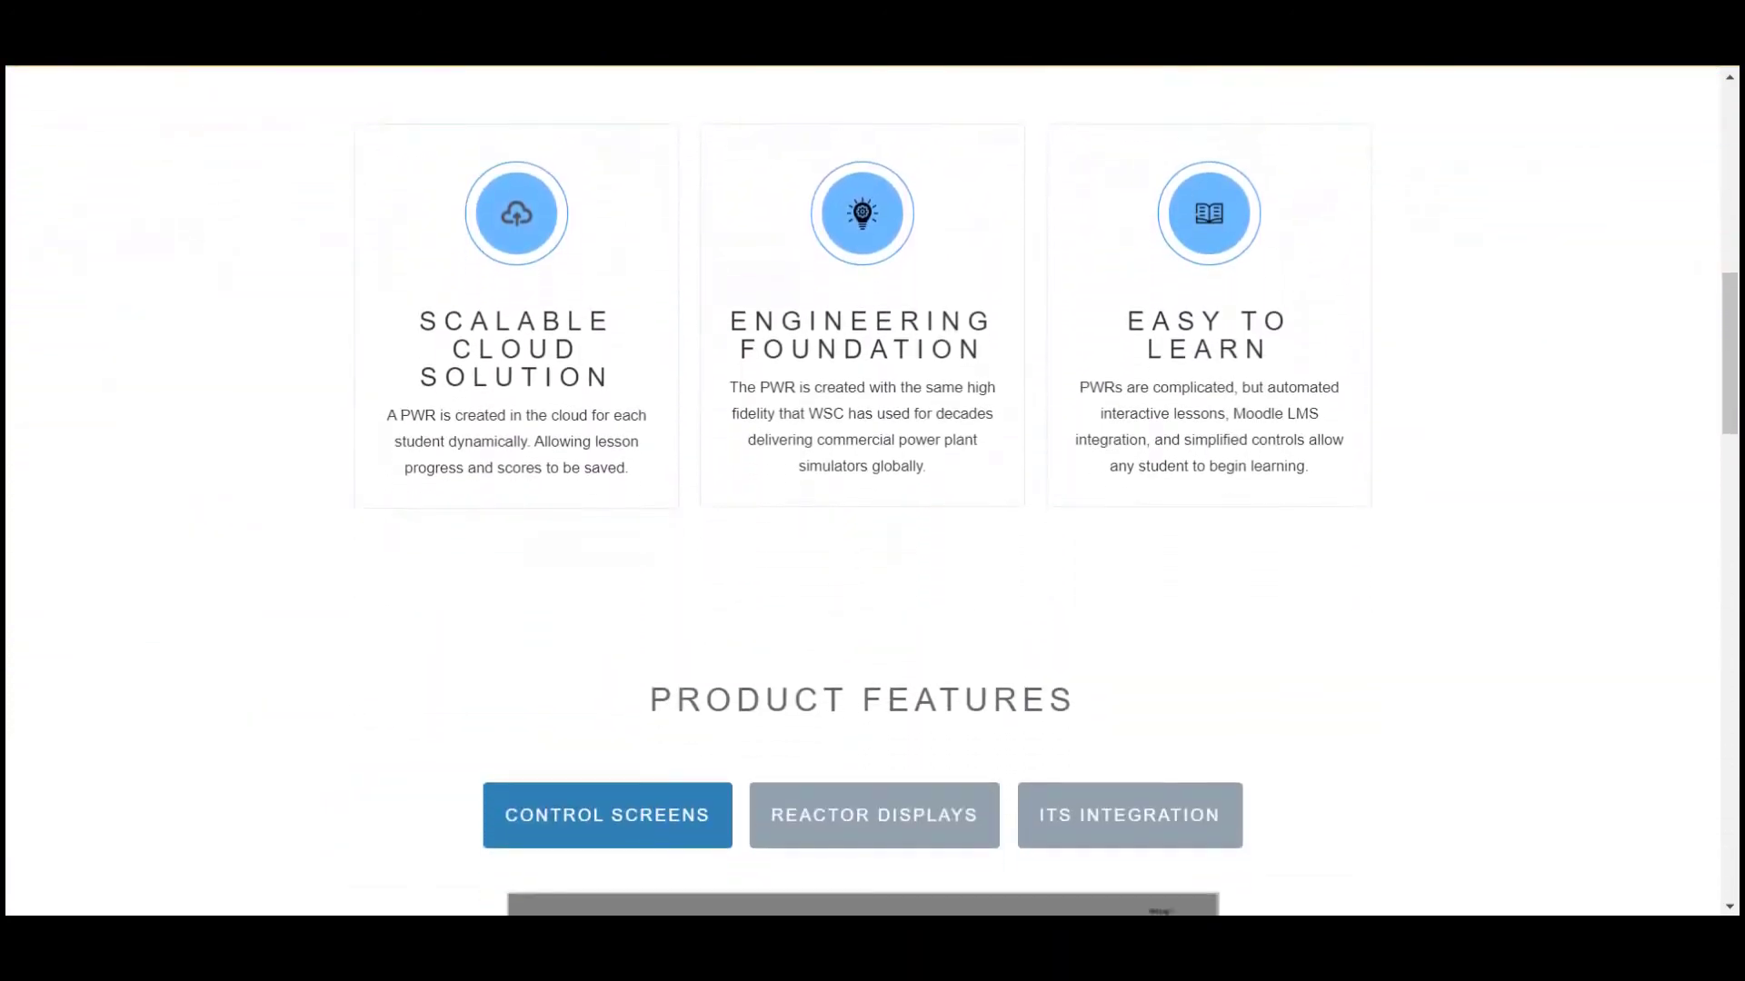
{"action": "scroll", "coordinate": [861, 491], "scroll_direction": "down", "scroll_amount": 1}
{"action": "scroll", "coordinate": [862, 490], "scroll_direction": "down", "scroll_amount": 1}
{"action": "scroll", "coordinate": [861, 491], "scroll_direction": "down", "scroll_amount": 1}
{"action": "scroll", "coordinate": [863, 491], "scroll_direction": "down", "scroll_amount": 1}
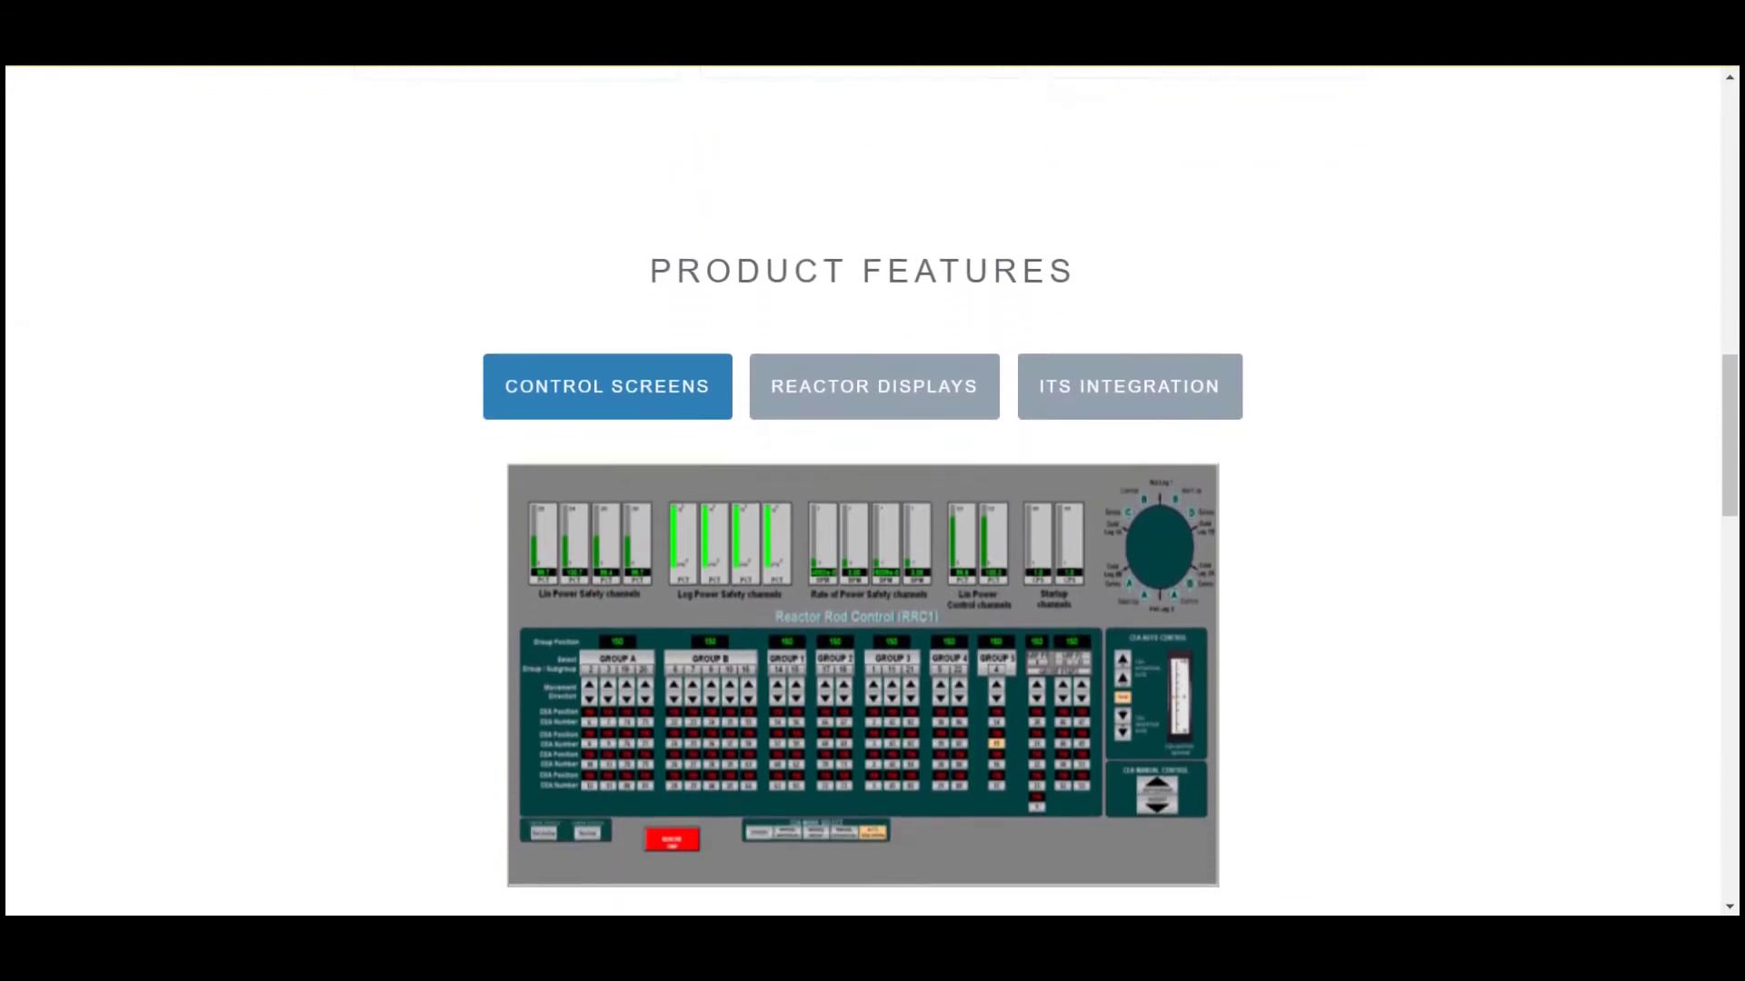
{"action": "scroll", "coordinate": [863, 491], "scroll_direction": "down", "scroll_amount": 1}
{"action": "scroll", "coordinate": [861, 492], "scroll_direction": "down", "scroll_amount": 1}
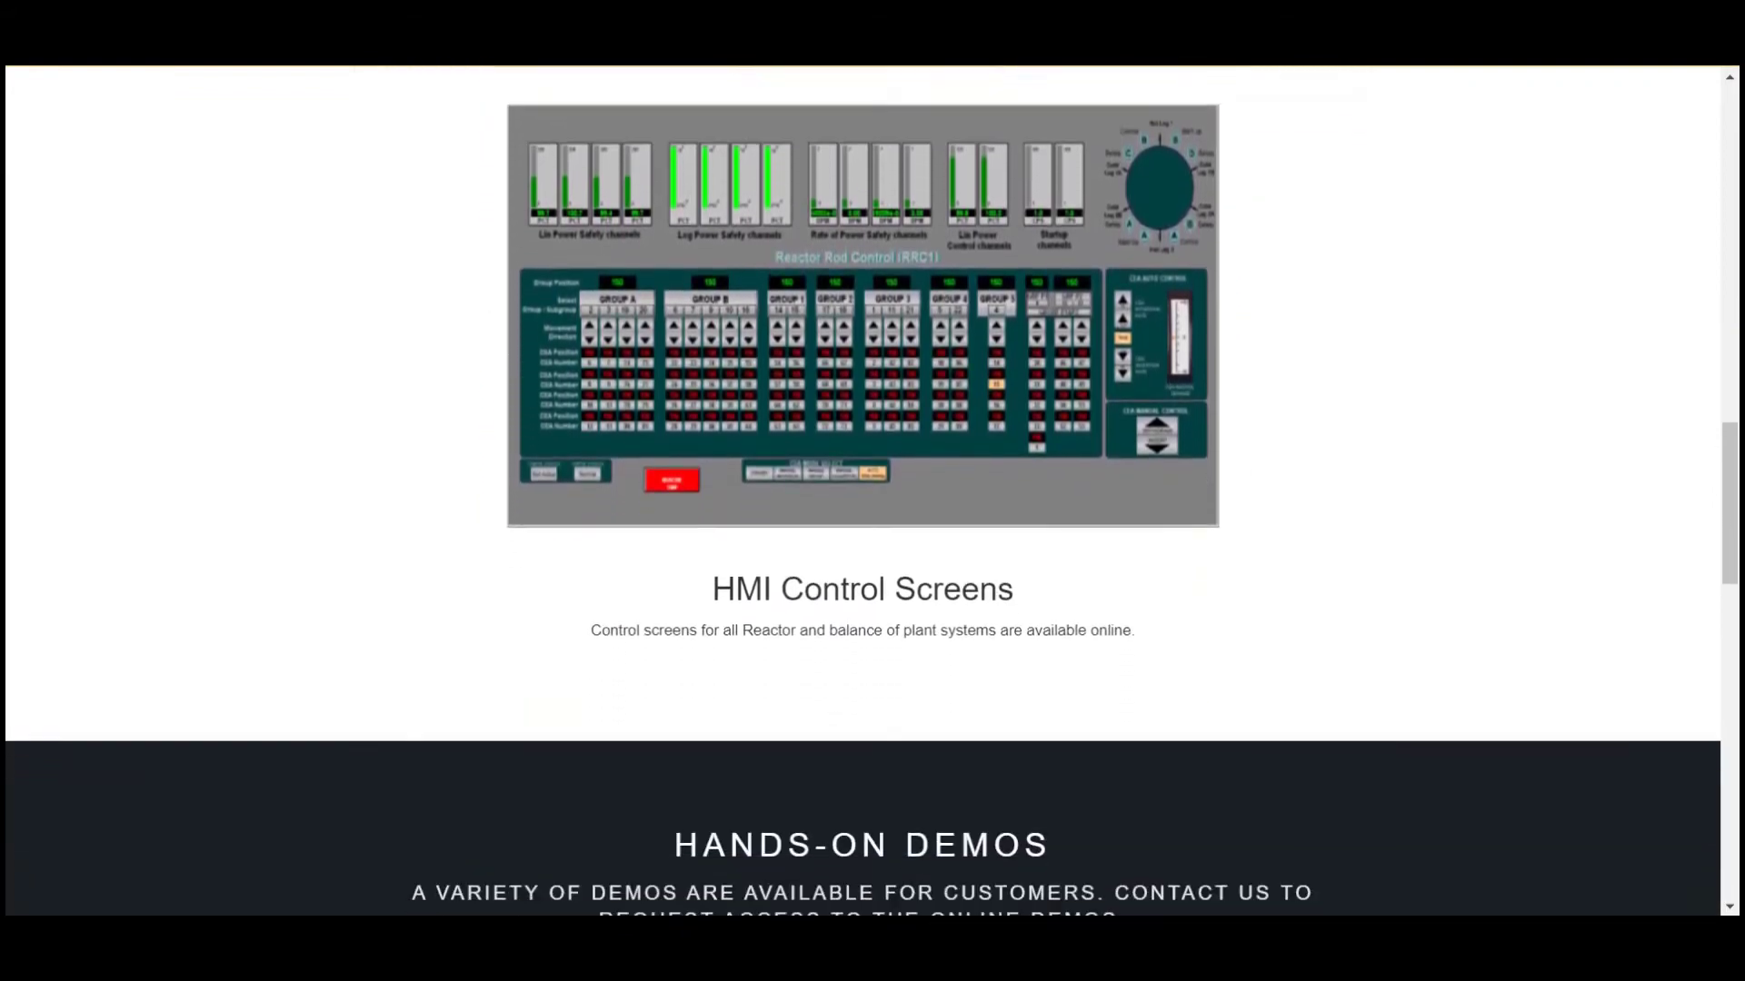
{"action": "scroll", "coordinate": [862, 491], "scroll_direction": "down", "scroll_amount": 1}
{"action": "scroll", "coordinate": [862, 492], "scroll_direction": "down", "scroll_amount": 1}
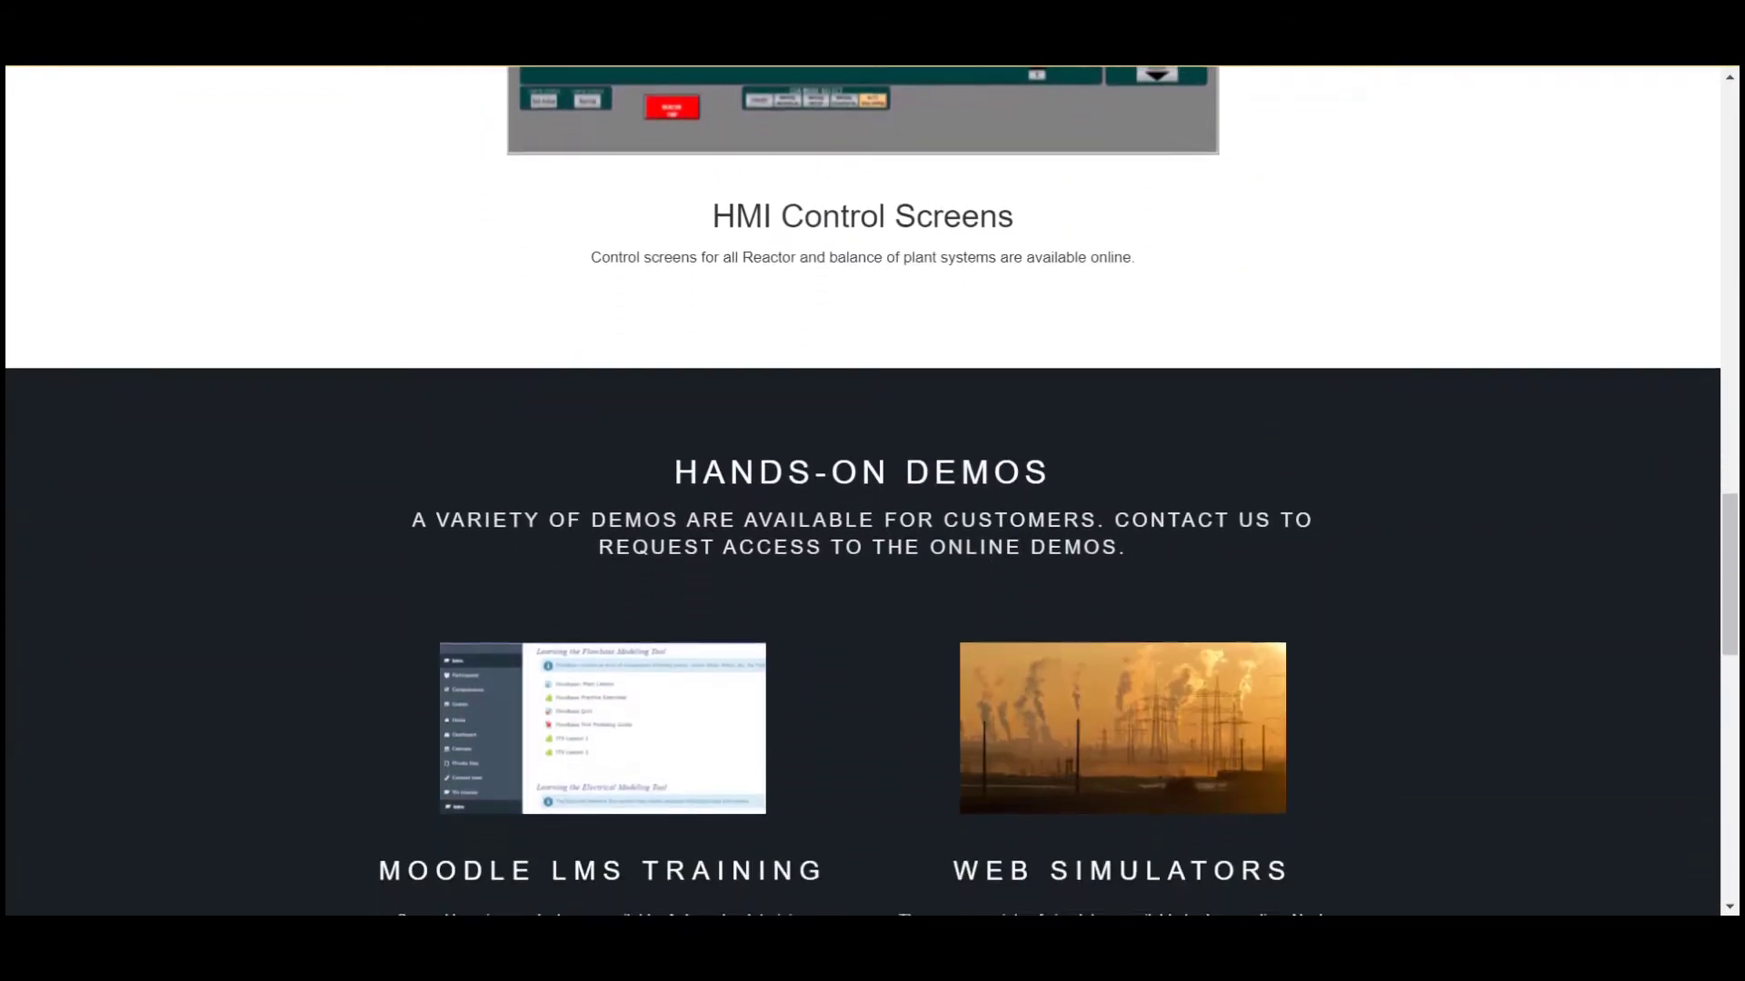
{"action": "scroll", "coordinate": [863, 492], "scroll_direction": "down", "scroll_amount": 1}
{"action": "scroll", "coordinate": [861, 492], "scroll_direction": "down", "scroll_amount": 1}
{"action": "scroll", "coordinate": [862, 491], "scroll_direction": "down", "scroll_amount": 1}
{"action": "scroll", "coordinate": [861, 491], "scroll_direction": "down", "scroll_amount": 1}
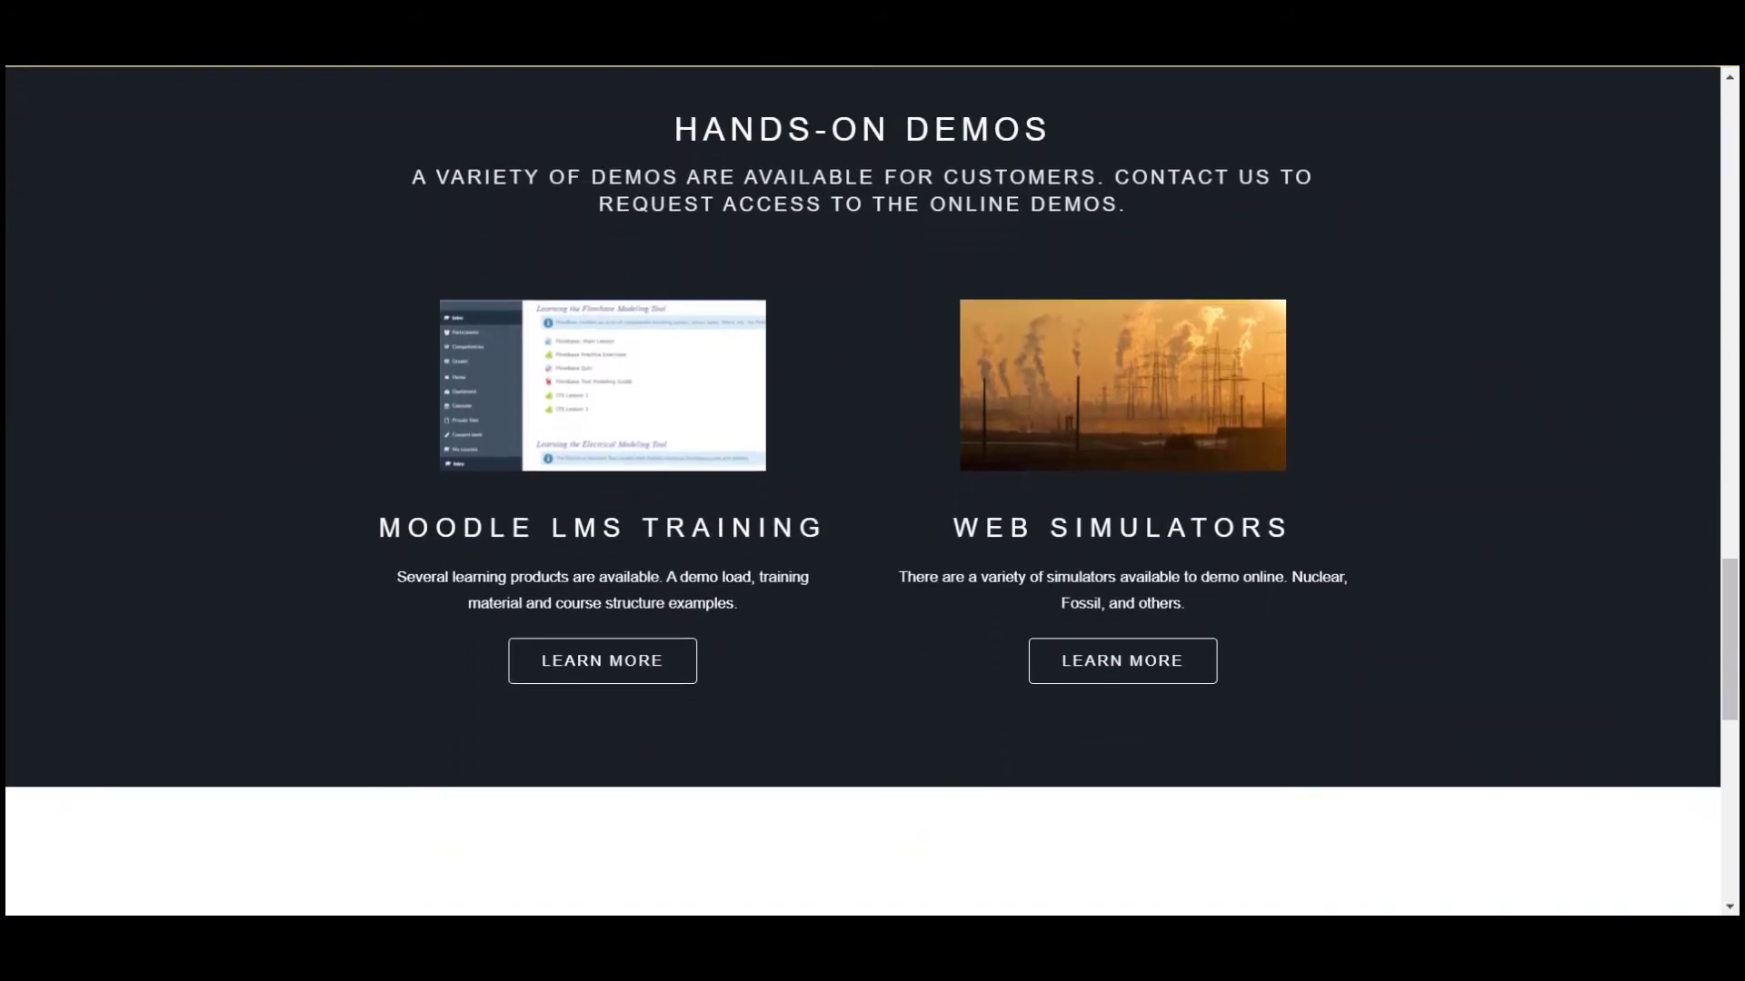
{"action": "scroll", "coordinate": [862, 490], "scroll_direction": "down", "scroll_amount": 1}
{"action": "scroll", "coordinate": [862, 491], "scroll_direction": "down", "scroll_amount": 1}
{"action": "scroll", "coordinate": [861, 491], "scroll_direction": "down", "scroll_amount": 1}
{"action": "scroll", "coordinate": [862, 490], "scroll_direction": "down", "scroll_amount": 1}
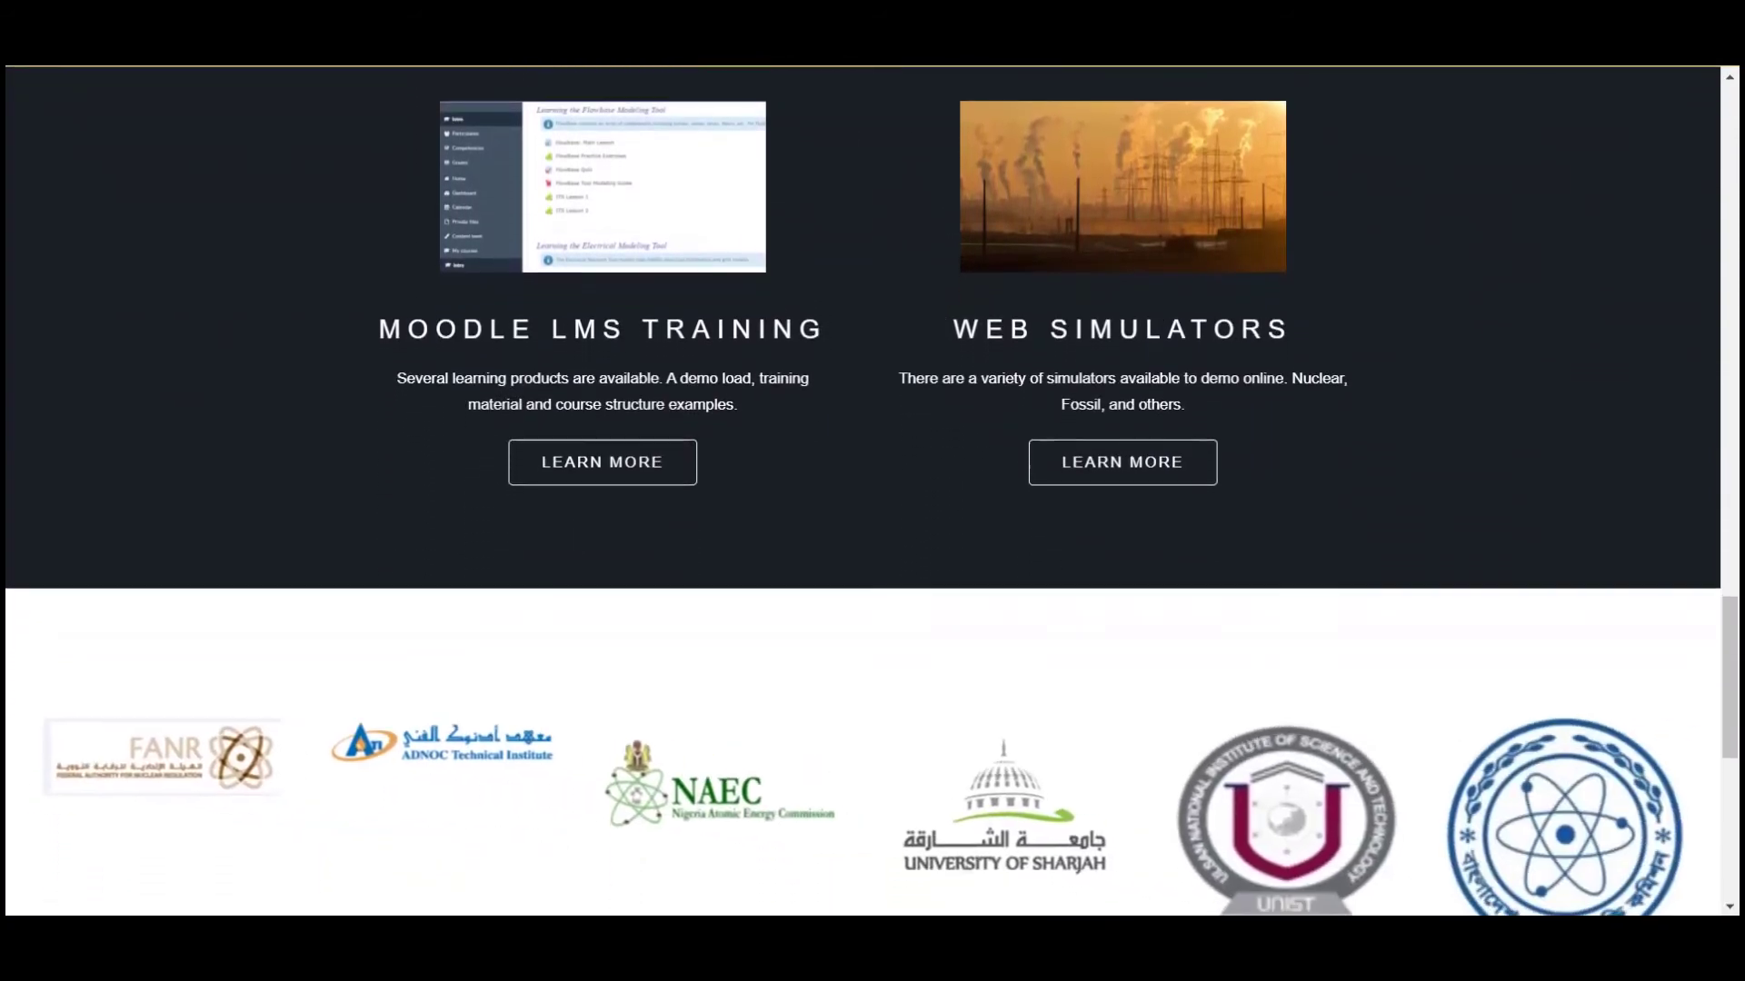